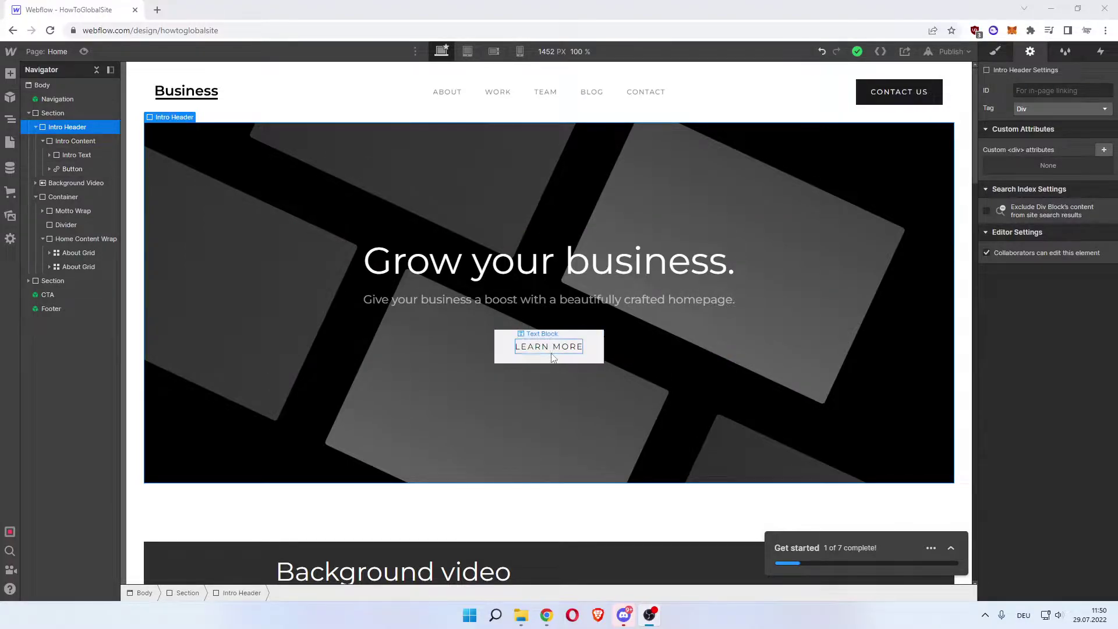
pyautogui.scroll(-5, 555, 365)
pyautogui.scroll(-5, 556, 365)
pyautogui.scroll(-5, 483, 339)
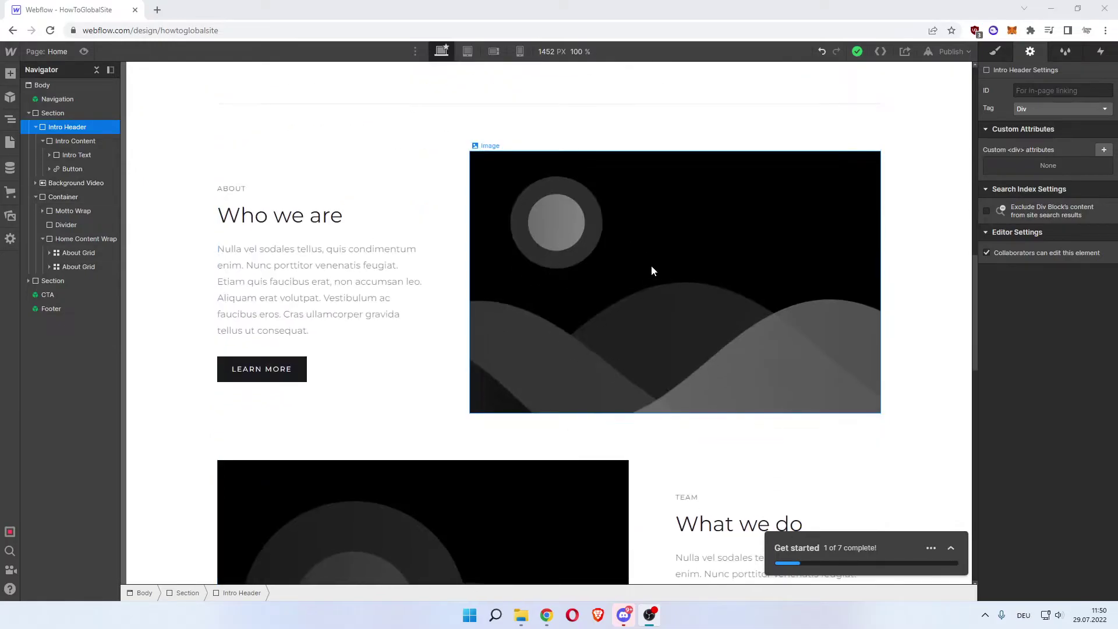
pyautogui.scroll(4, 550, 269)
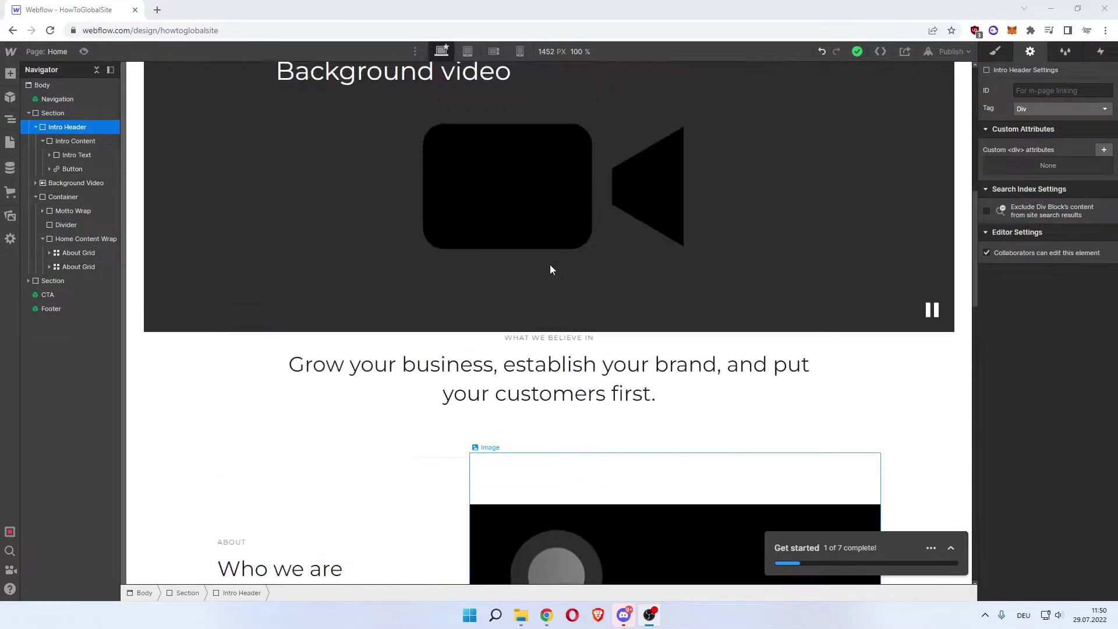
pyautogui.scroll(5, 549, 265)
pyautogui.scroll(3, 552, 266)
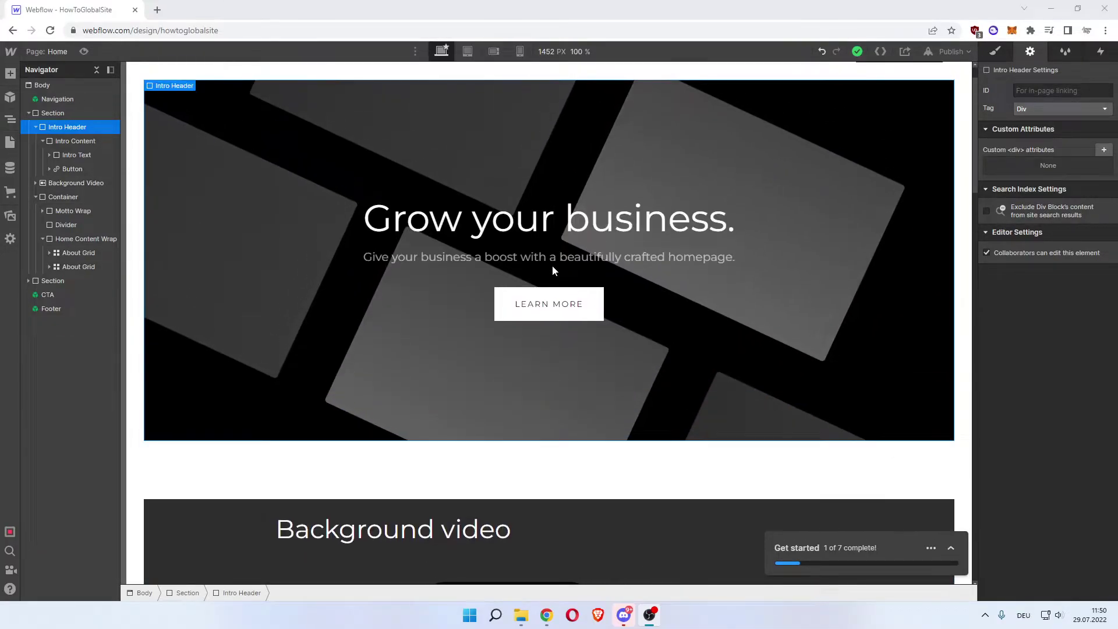
# - Select the hero's Learn More button and open its link settings on the URL link type
pyautogui.click(594, 308)
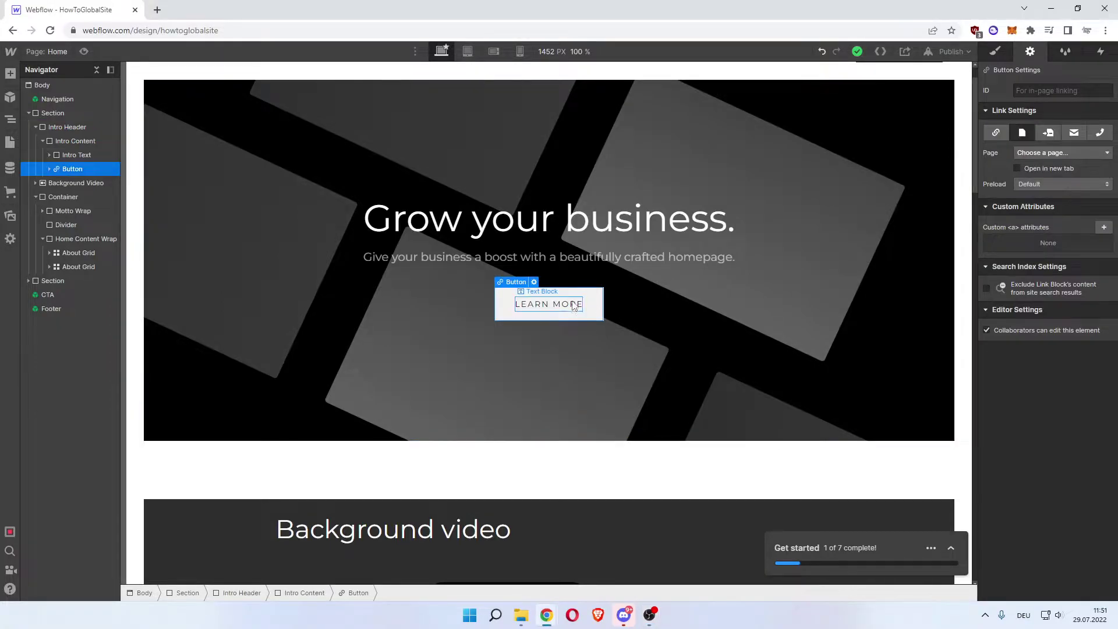
pyautogui.click(534, 283)
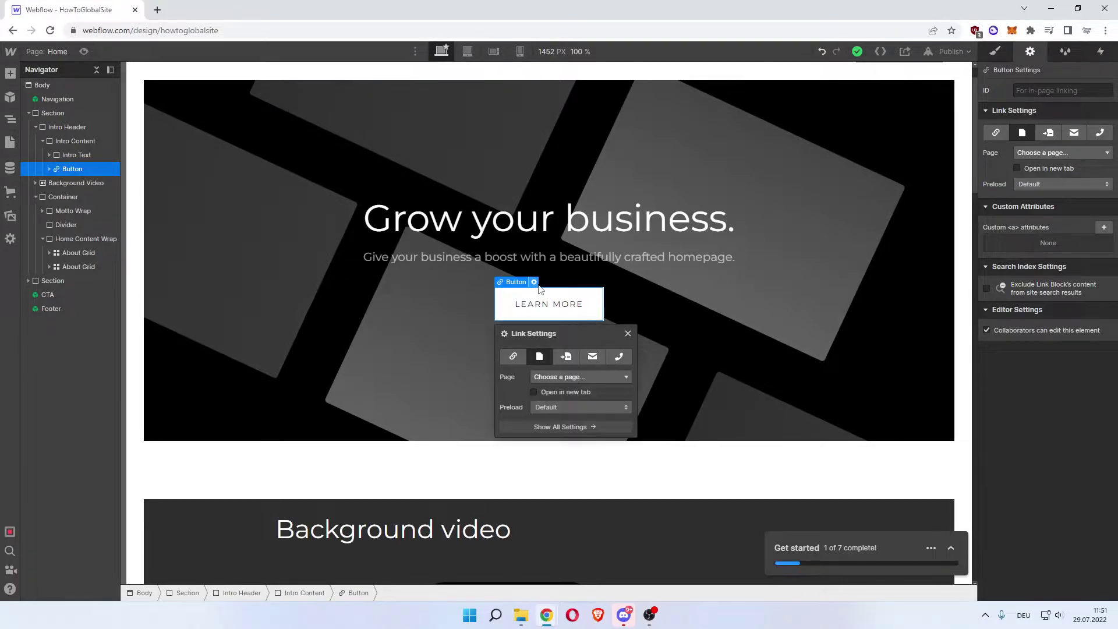
pyautogui.click(512, 356)
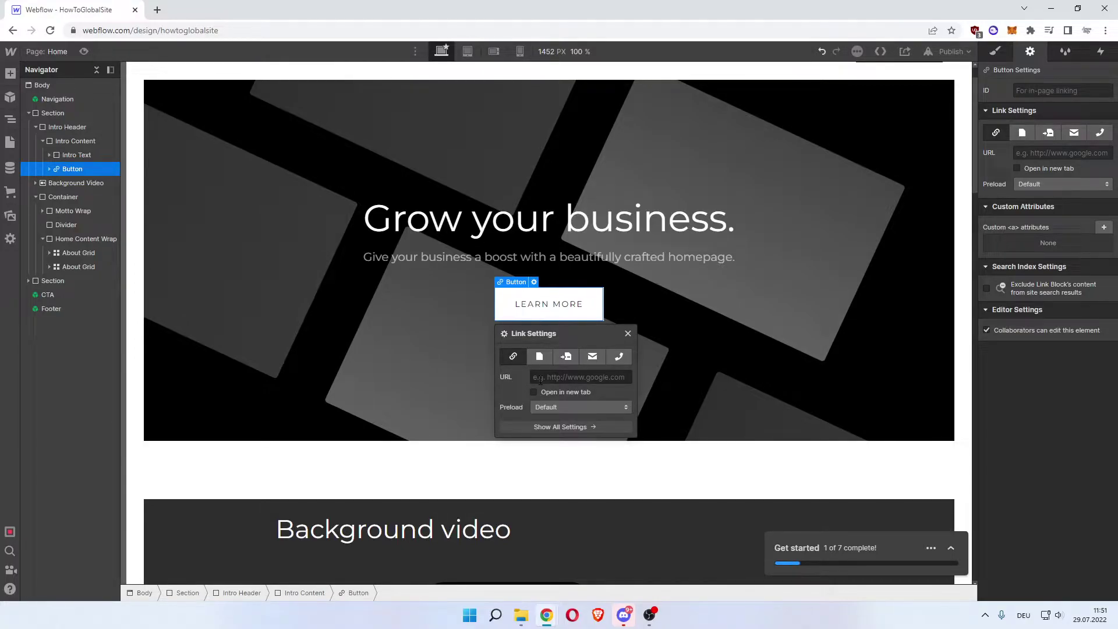
# - Switch the Learn More link type to Page and choose About as the target
pyautogui.click(539, 357)
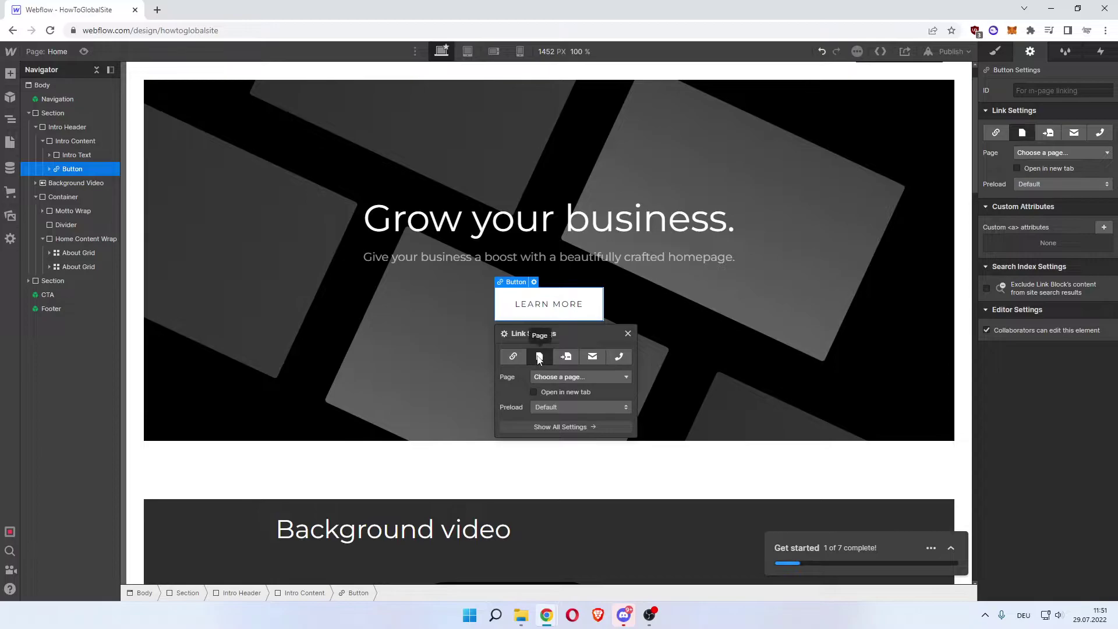
pyautogui.click(559, 377)
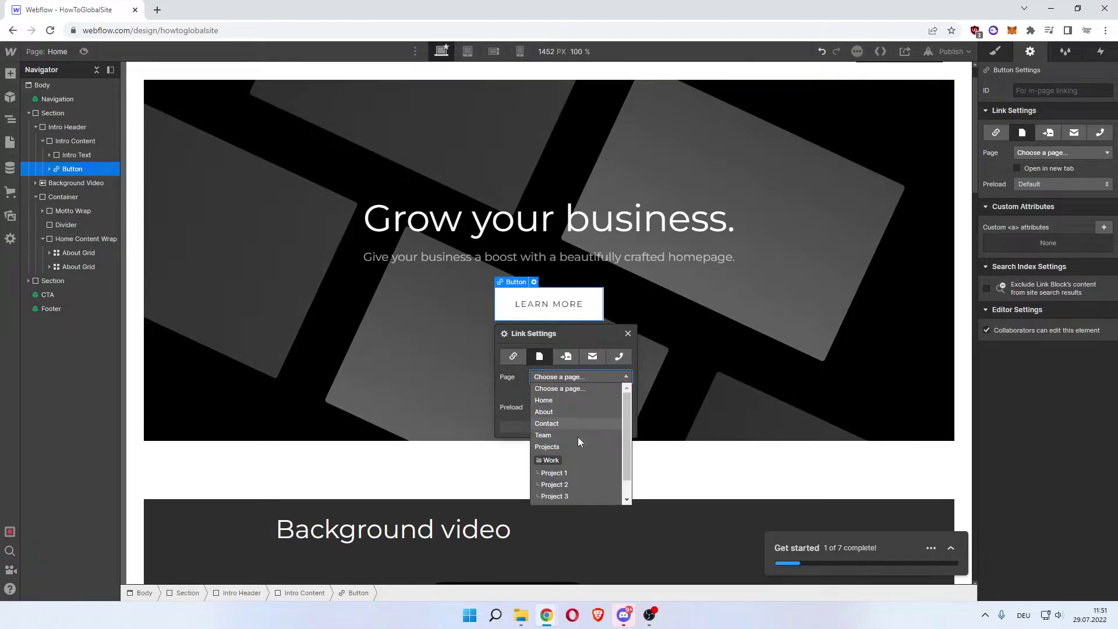
pyautogui.click(555, 413)
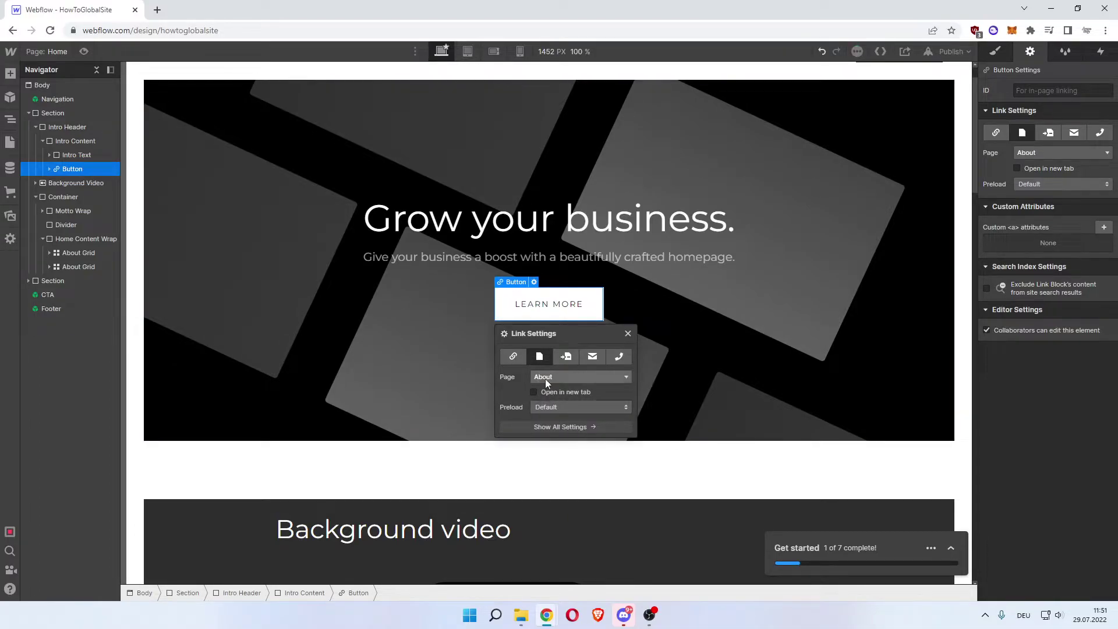
# - Keep Default preloading and set the About link to open in a new tab
pyautogui.click(556, 408)
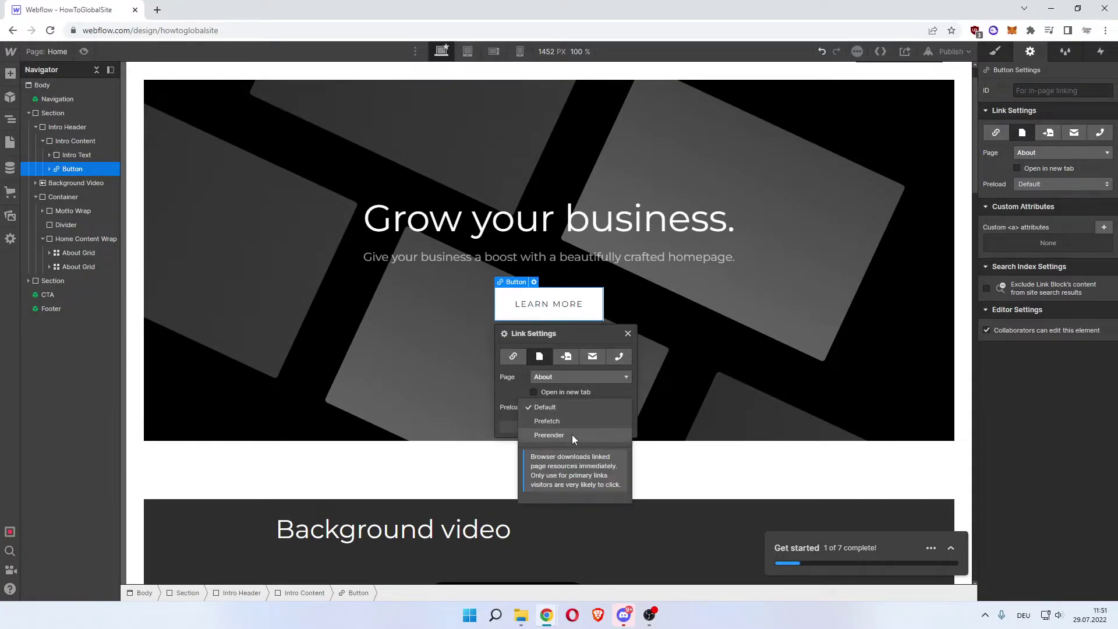
pyautogui.click(537, 406)
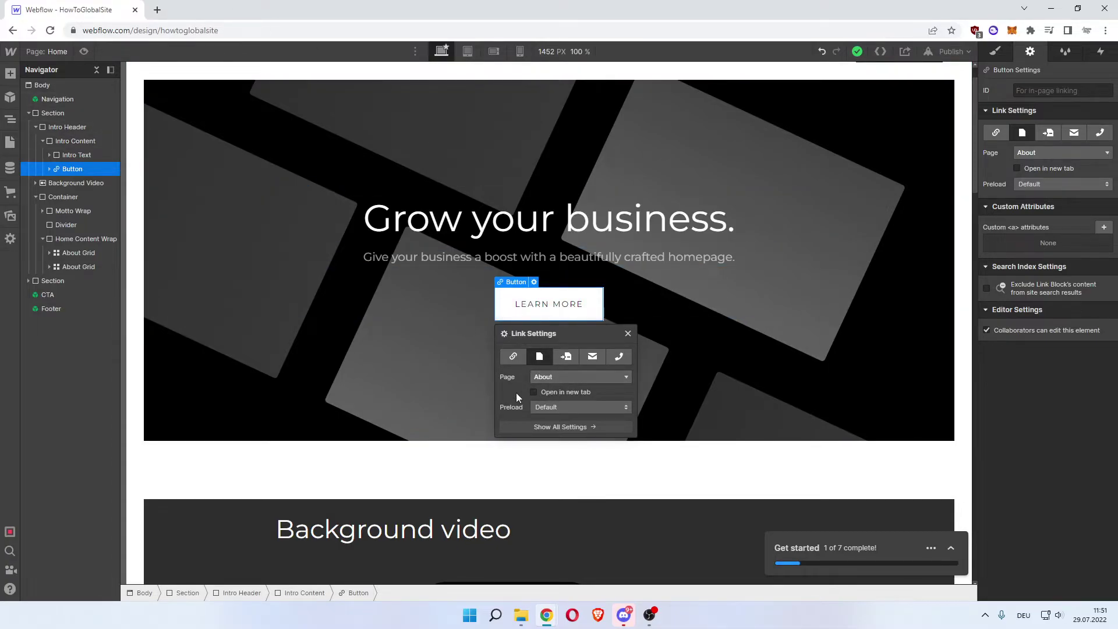
pyautogui.click(533, 393)
# - Under Search Index Settings, tick 'Exclude Link Block's content from site search results'
pyautogui.click(556, 427)
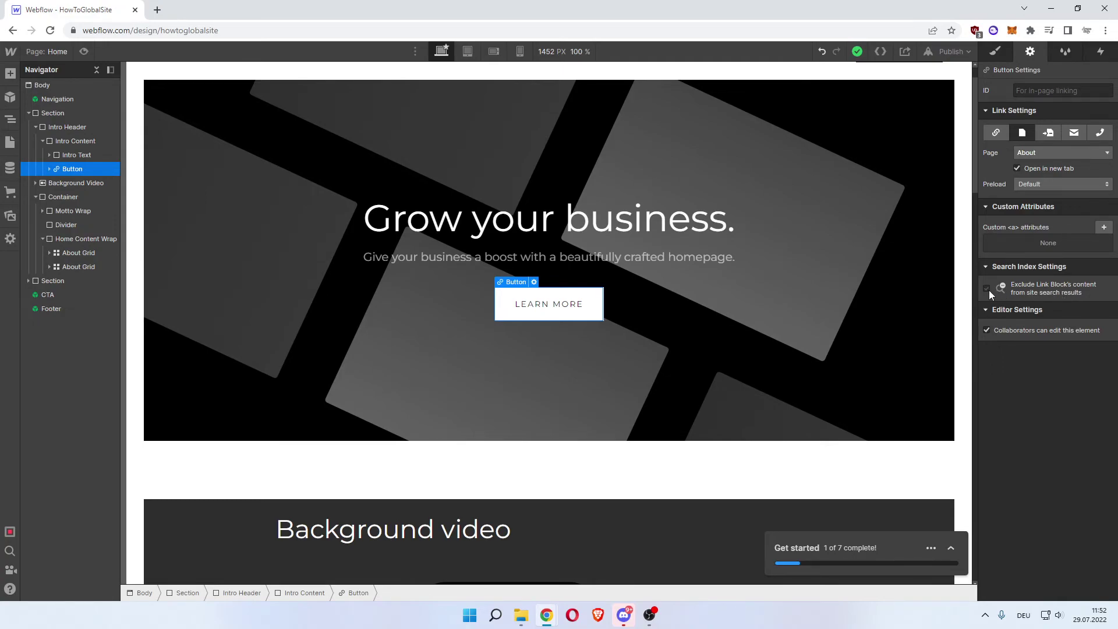
pyautogui.click(1036, 290)
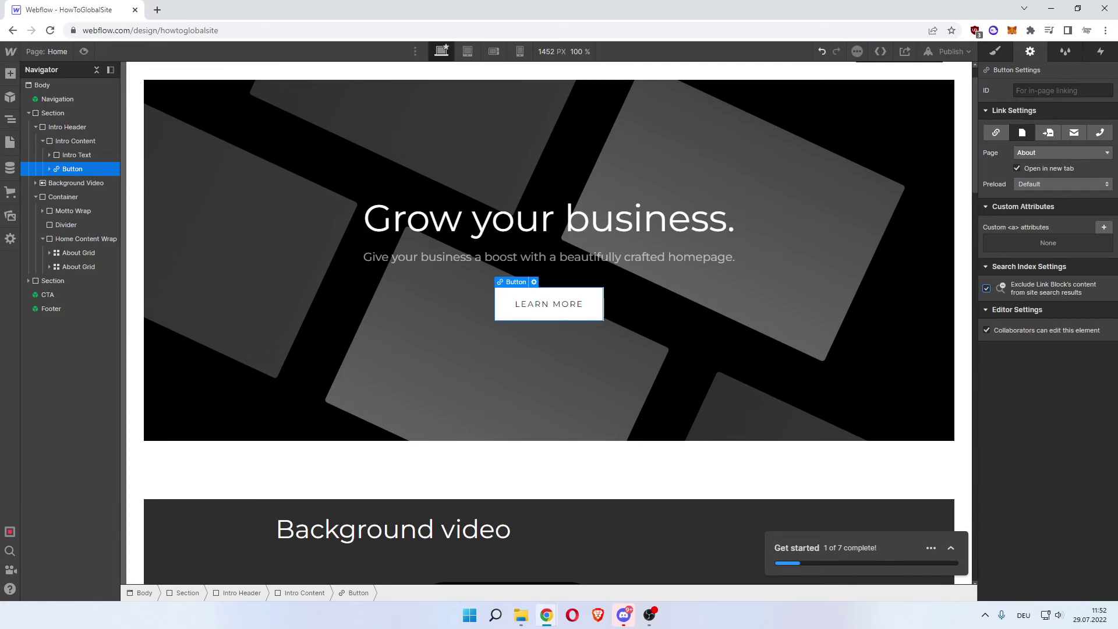